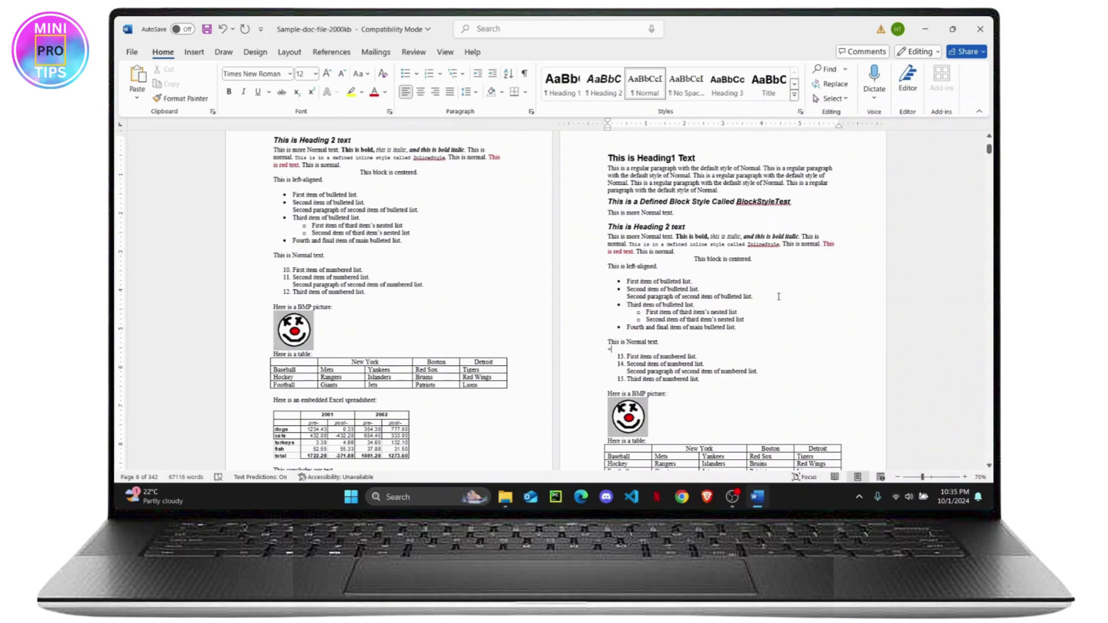
{"action": "scroll", "coordinate": [697, 294], "scroll_direction": "down", "scroll_amount": 5}
{"action": "scroll", "coordinate": [697, 299], "scroll_direction": "down", "scroll_amount": 5}
{"action": "scroll", "coordinate": [658, 304], "scroll_direction": "down", "scroll_amount": 5}
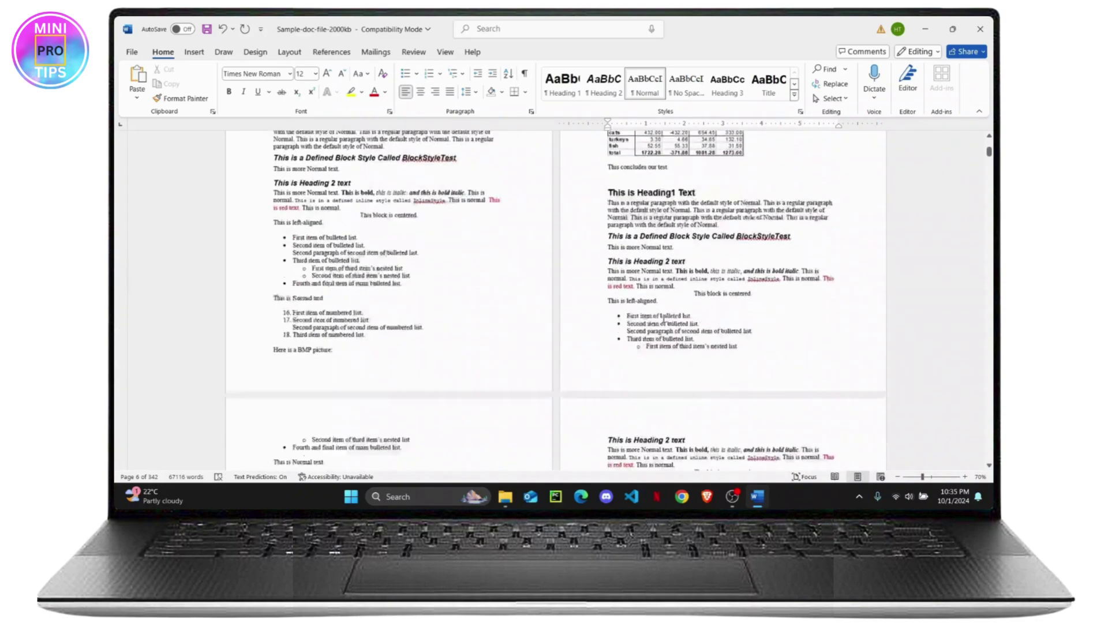
{"action": "scroll", "coordinate": [548, 305], "scroll_direction": "down", "scroll_amount": 3}
{"action": "scroll", "coordinate": [547, 305], "scroll_direction": "down", "scroll_amount": 5}
{"action": "scroll", "coordinate": [502, 310], "scroll_direction": "down", "scroll_amount": 5}
{"action": "scroll", "coordinate": [445, 317], "scroll_direction": "down", "scroll_amount": 2}
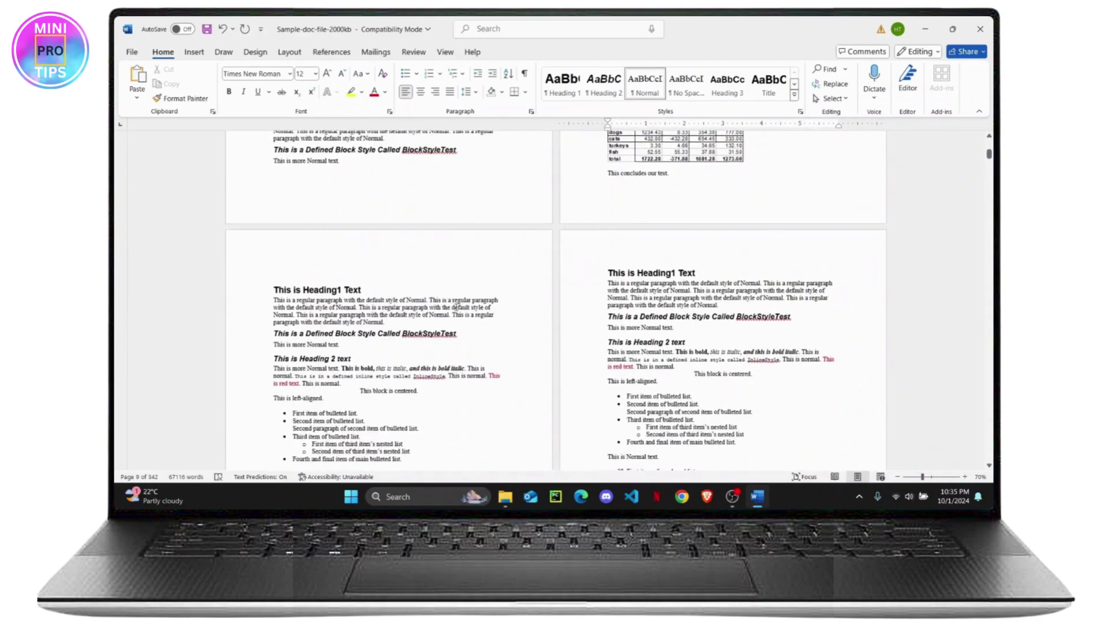
{"action": "scroll", "coordinate": [460, 314], "scroll_direction": "down", "scroll_amount": 5}
{"action": "scroll", "coordinate": [460, 314], "scroll_direction": "down", "scroll_amount": 5}
{"action": "scroll", "coordinate": [461, 311], "scroll_direction": "down", "scroll_amount": 5}
{"action": "scroll", "coordinate": [464, 306], "scroll_direction": "down", "scroll_amount": 5}
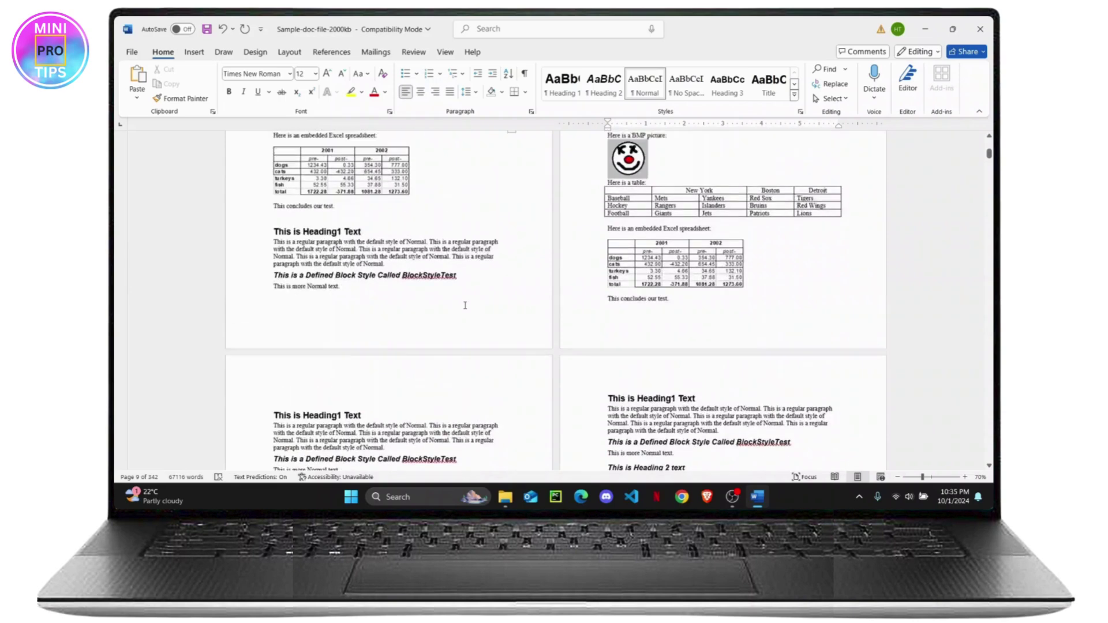
{"action": "scroll", "coordinate": [466, 301], "scroll_direction": "down", "scroll_amount": 5}
{"action": "scroll", "coordinate": [467, 303], "scroll_direction": "down", "scroll_amount": 5}
{"action": "scroll", "coordinate": [466, 312], "scroll_direction": "down", "scroll_amount": 5}
{"action": "scroll", "coordinate": [467, 337], "scroll_direction": "down", "scroll_amount": 3}
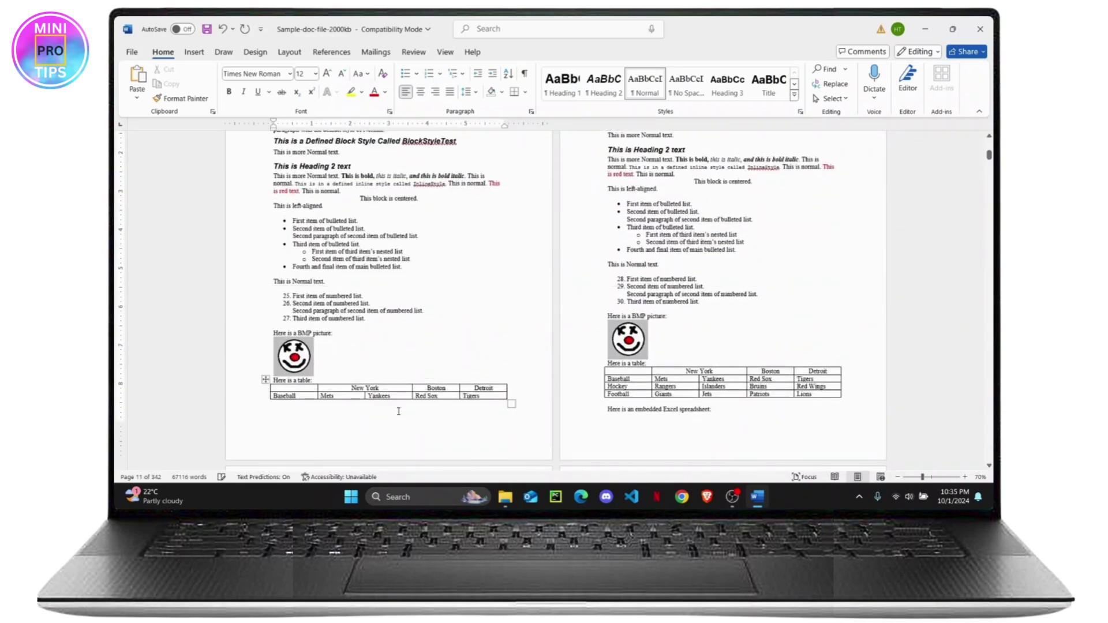
{"action": "left_click_drag", "start_coordinate": [392, 396], "coordinate": [271, 237]}
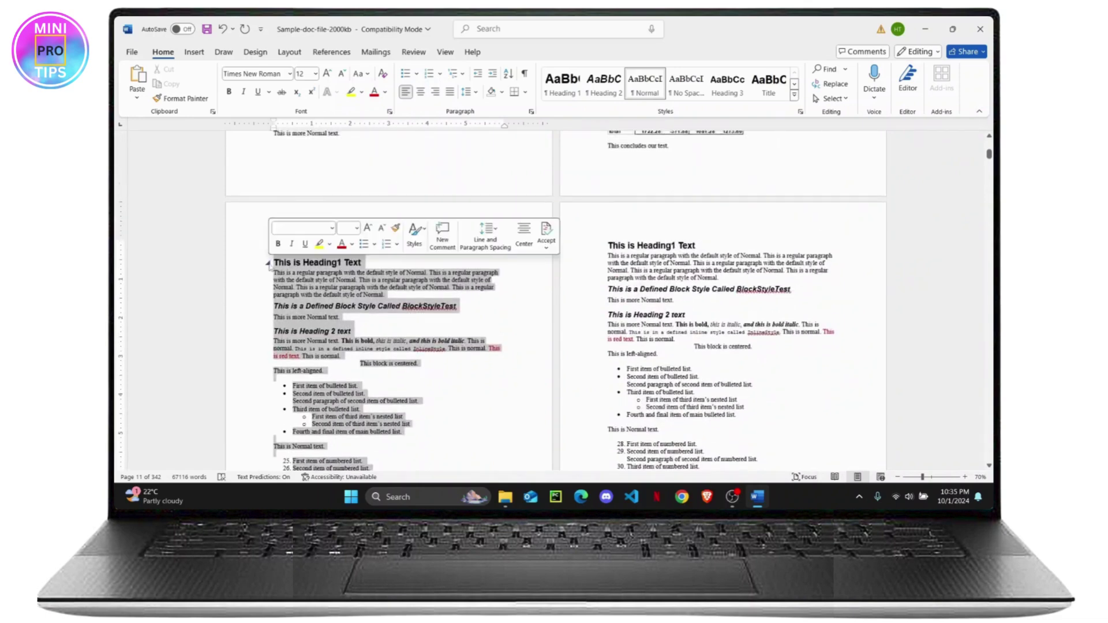
Delete the selected block from the Heading1 text down into the Yankees table cell.
{"action": "key", "text": "Delete"}
{"action": "scroll", "coordinate": [342, 297], "scroll_direction": "down", "scroll_amount": 6}
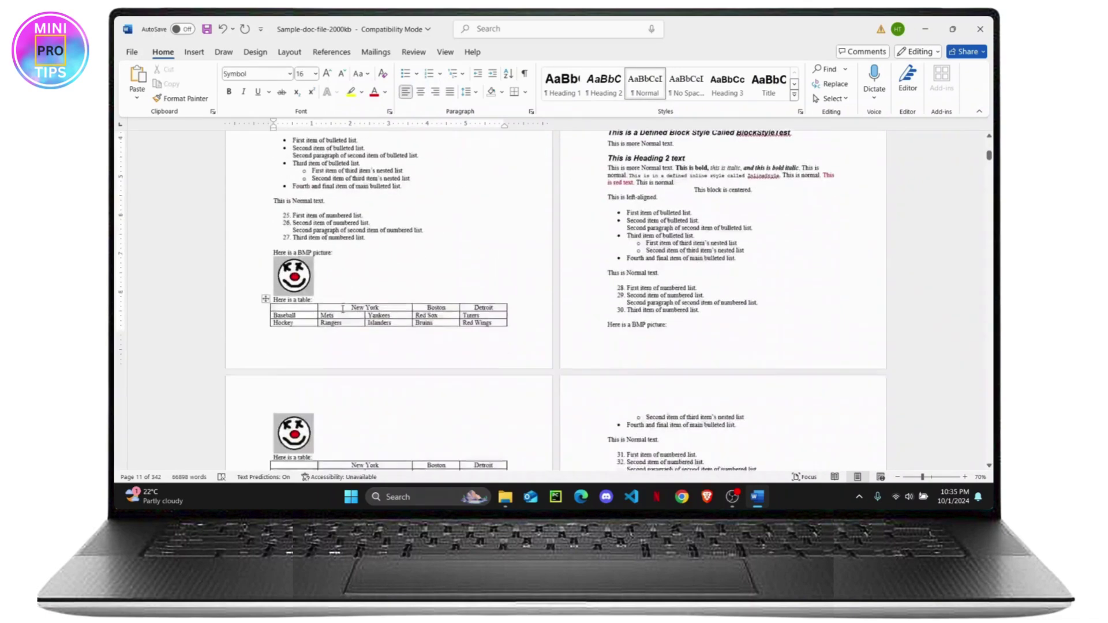
{"action": "scroll", "coordinate": [341, 307], "scroll_direction": "up", "scroll_amount": 4}
{"action": "scroll", "coordinate": [296, 200], "scroll_direction": "down", "scroll_amount": 2}
{"action": "scroll", "coordinate": [310, 267], "scroll_direction": "up", "scroll_amount": 3}
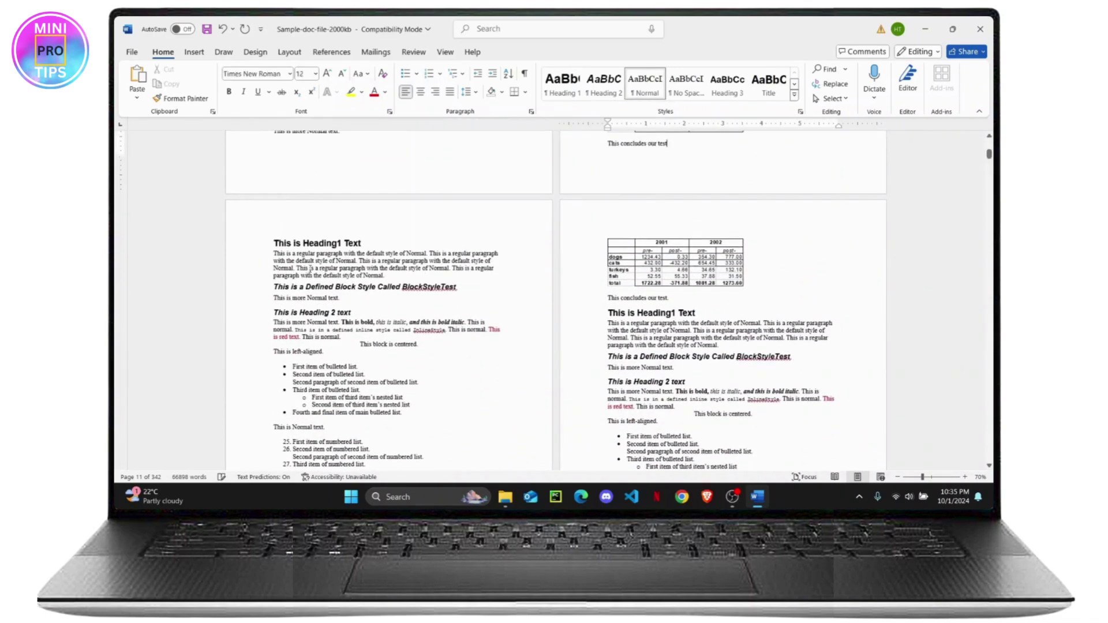
{"action": "scroll", "coordinate": [317, 236], "scroll_direction": "down", "scroll_amount": 5}
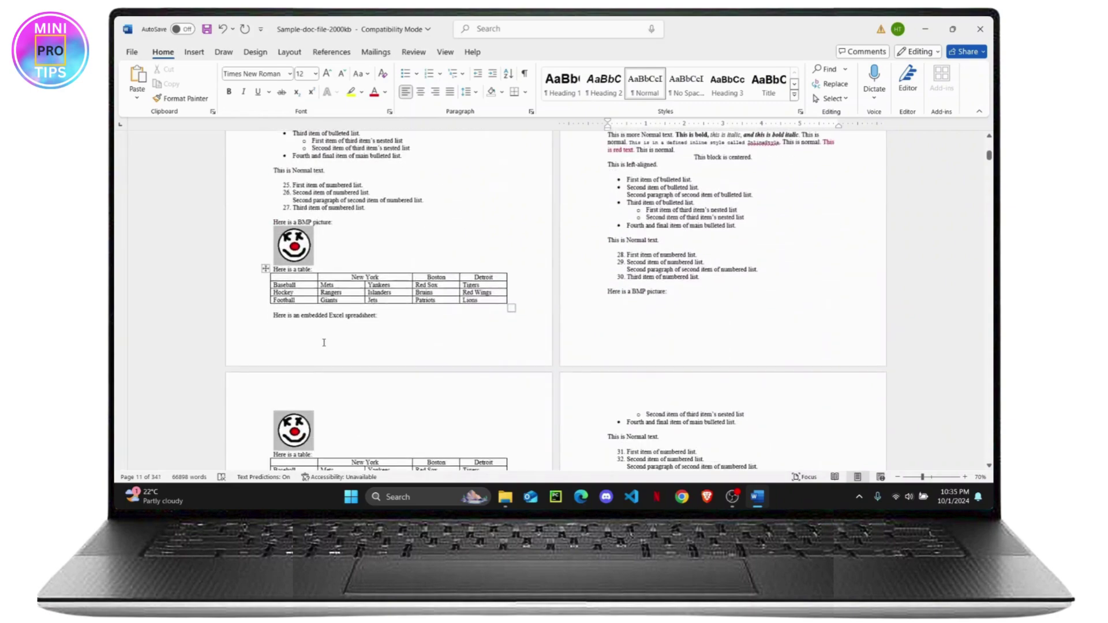
{"action": "scroll", "coordinate": [324, 343], "scroll_direction": "down", "scroll_amount": 5}
{"action": "scroll", "coordinate": [387, 331], "scroll_direction": "down", "scroll_amount": 5}
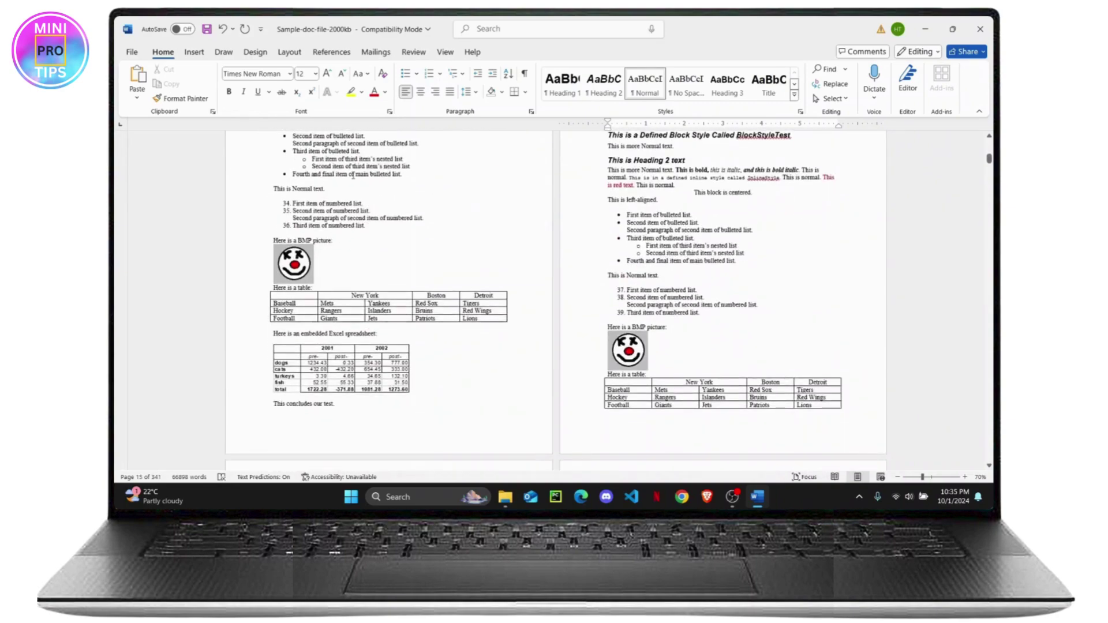
{"action": "scroll", "coordinate": [353, 176], "scroll_direction": "down", "scroll_amount": 5}
{"action": "scroll", "coordinate": [337, 177], "scroll_direction": "down", "scroll_amount": 5}
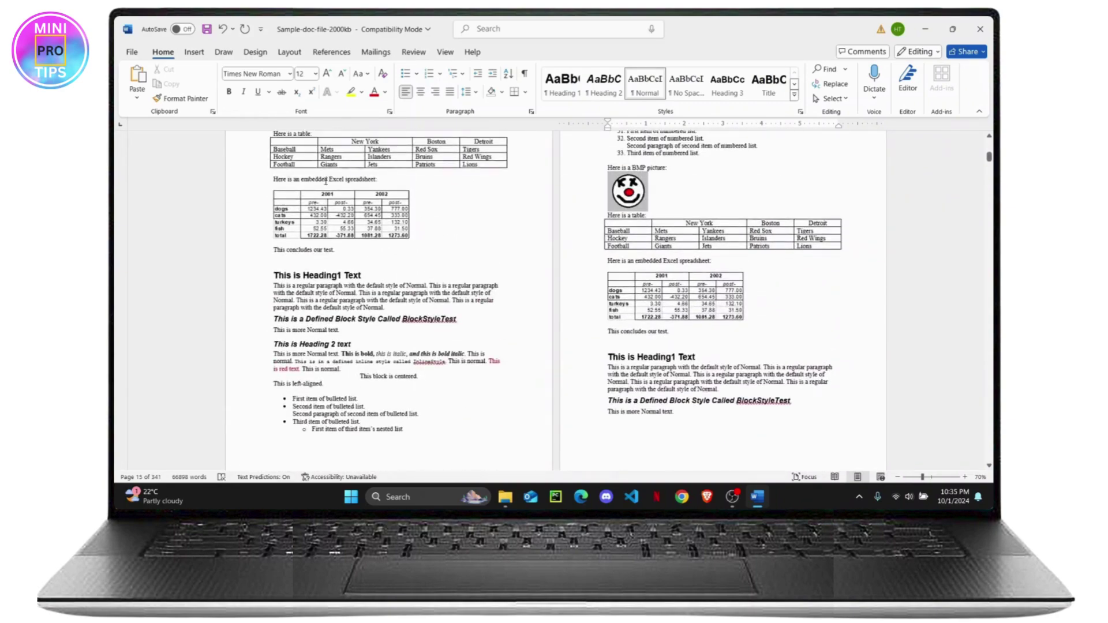
{"action": "scroll", "coordinate": [326, 180], "scroll_direction": "down", "scroll_amount": 5}
{"action": "scroll", "coordinate": [326, 178], "scroll_direction": "down", "scroll_amount": 5}
{"action": "scroll", "coordinate": [326, 179], "scroll_direction": "down", "scroll_amount": 5}
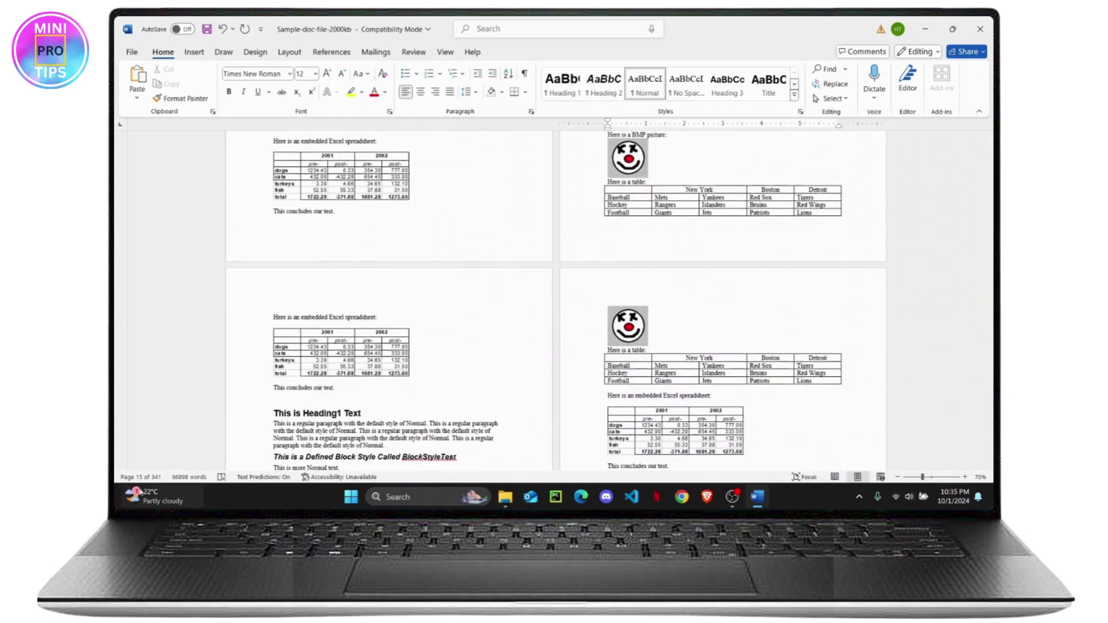
{"action": "scroll", "coordinate": [482, 299], "scroll_direction": "down", "scroll_amount": 5}
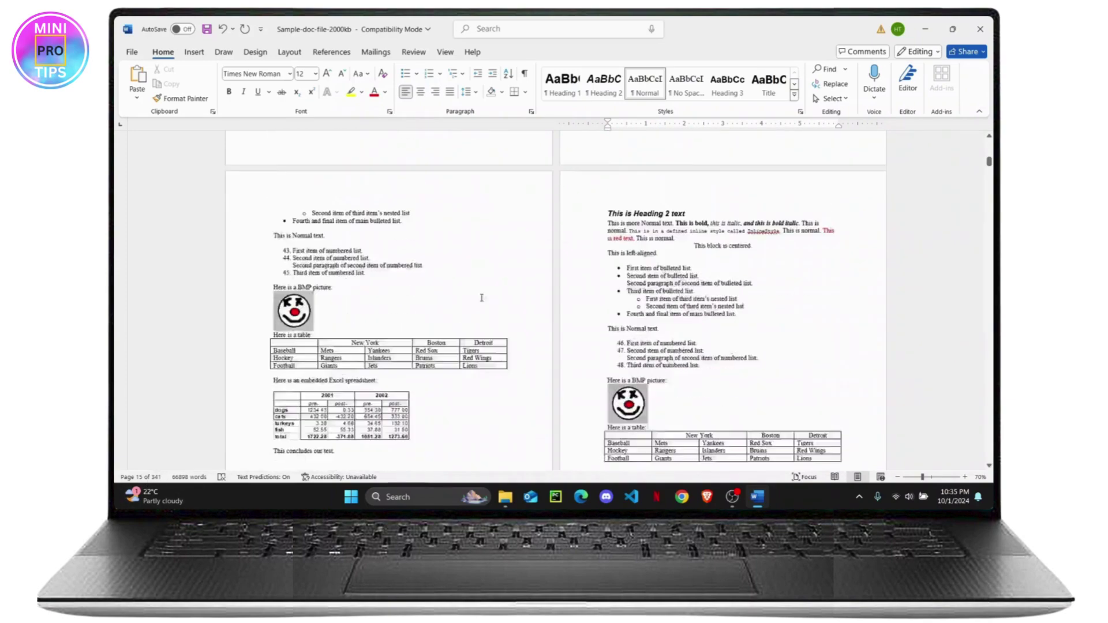
{"action": "scroll", "coordinate": [481, 297], "scroll_direction": "down", "scroll_amount": 5}
{"action": "scroll", "coordinate": [503, 299], "scroll_direction": "down", "scroll_amount": 5}
{"action": "scroll", "coordinate": [520, 302], "scroll_direction": "down", "scroll_amount": 5}
{"action": "scroll", "coordinate": [544, 303], "scroll_direction": "down", "scroll_amount": 5}
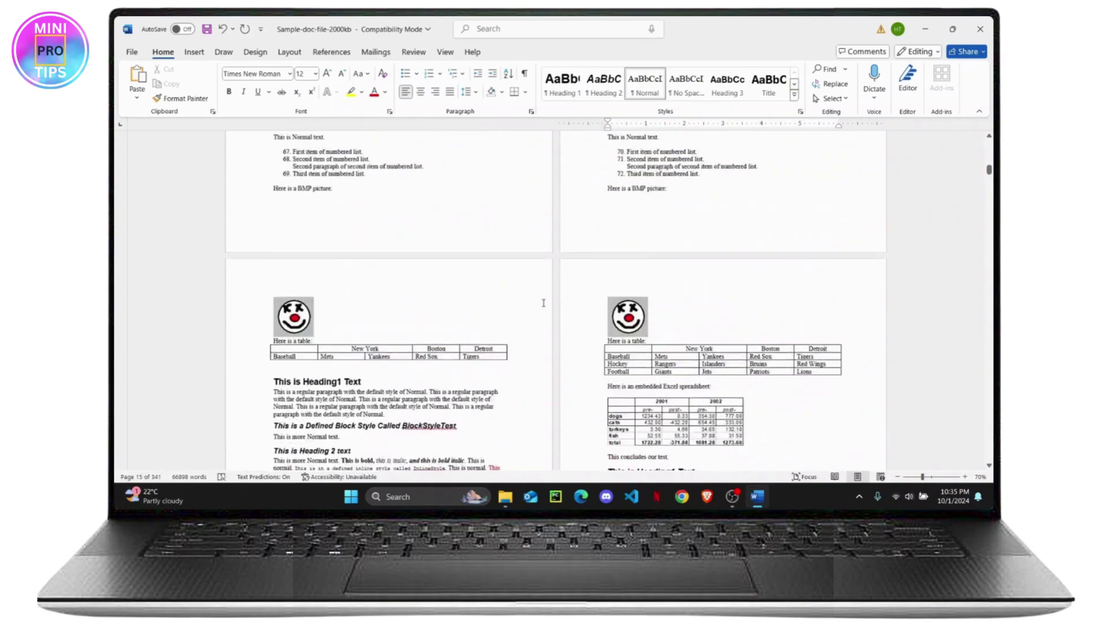
{"action": "scroll", "coordinate": [544, 303], "scroll_direction": "down", "scroll_amount": 5}
{"action": "mouse_move", "coordinate": [988, 170]}
{"action": "left_mouse_down"}
{"action": "mouse_move", "coordinate": [989, 251]}
{"action": "mouse_move", "coordinate": [989, 162]}
{"action": "left_mouse_up"}
{"action": "scroll", "coordinate": [445, 294], "scroll_direction": "up", "scroll_amount": 3}
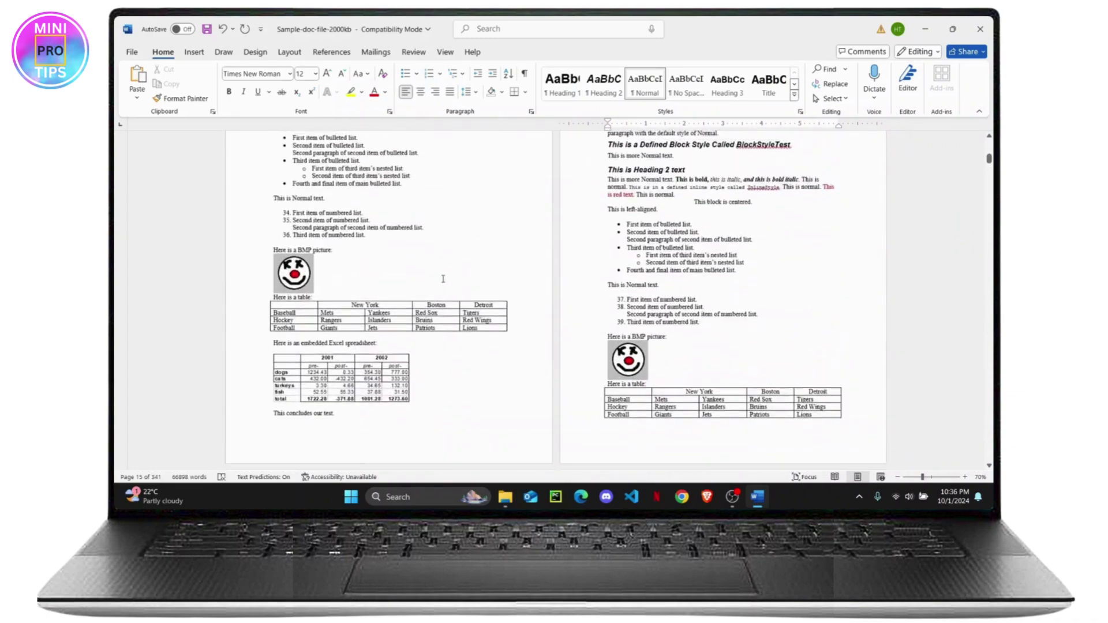
{"action": "scroll", "coordinate": [443, 263], "scroll_direction": "up", "scroll_amount": 3}
{"action": "scroll", "coordinate": [445, 242], "scroll_direction": "up", "scroll_amount": 3}
{"action": "scroll", "coordinate": [447, 224], "scroll_direction": "up", "scroll_amount": 3}
{"action": "scroll", "coordinate": [449, 207], "scroll_direction": "up", "scroll_amount": 3}
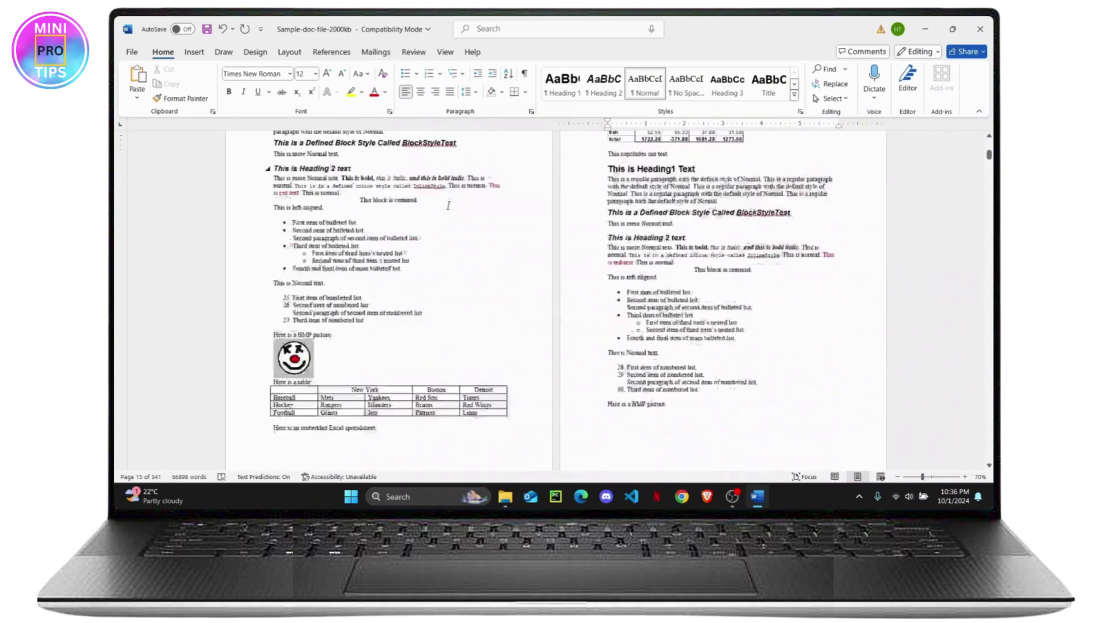
{"action": "scroll", "coordinate": [448, 206], "scroll_direction": "up", "scroll_amount": 3}
{"action": "scroll", "coordinate": [433, 255], "scroll_direction": "up", "scroll_amount": 3}
{"action": "scroll", "coordinate": [433, 255], "scroll_direction": "up", "scroll_amount": 3}
{"action": "scroll", "coordinate": [304, 234], "scroll_direction": "up", "scroll_amount": 3}
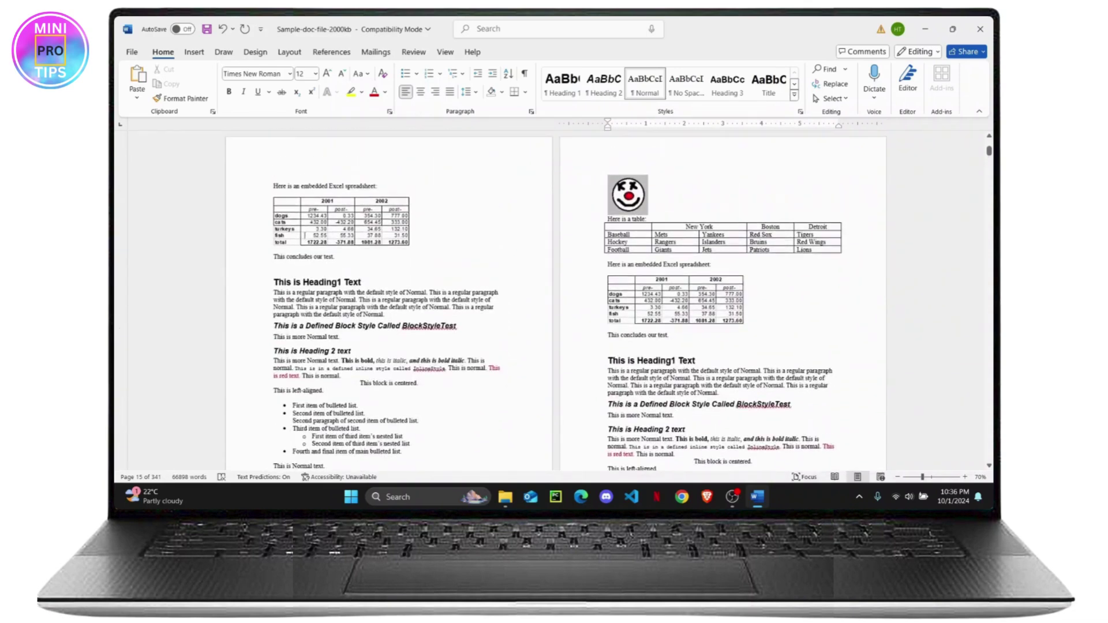
{"action": "scroll", "coordinate": [303, 235], "scroll_direction": "up", "scroll_amount": 3}
{"action": "scroll", "coordinate": [294, 238], "scroll_direction": "up", "scroll_amount": 3}
{"action": "scroll", "coordinate": [281, 244], "scroll_direction": "up", "scroll_amount": 3}
{"action": "scroll", "coordinate": [262, 253], "scroll_direction": "up", "scroll_amount": 3}
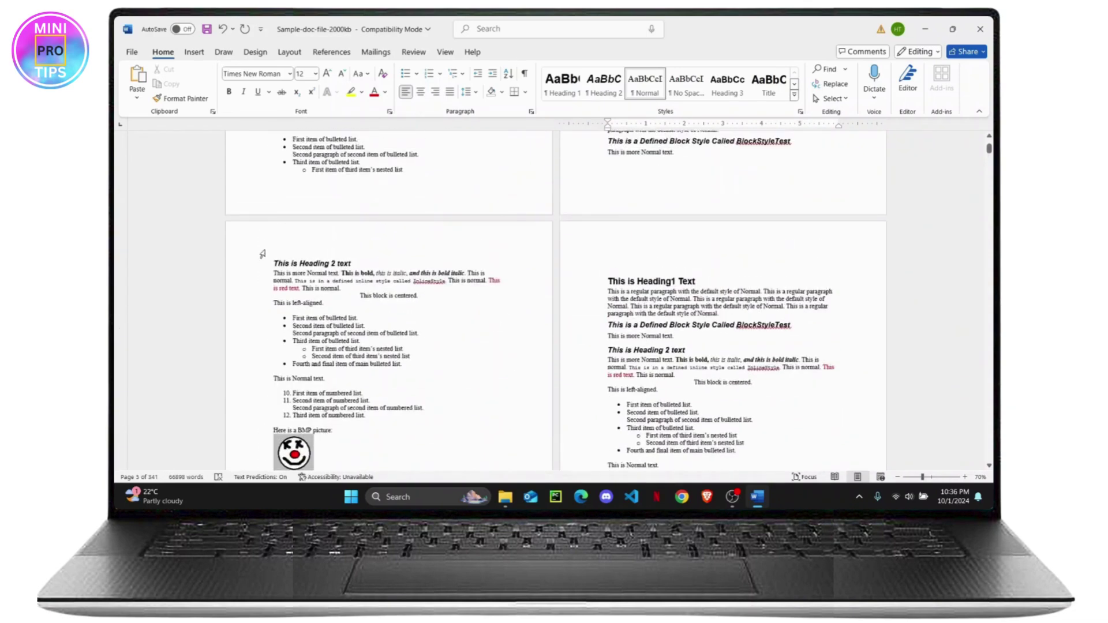
Place the insertion point at the start of page 5's 'This is Heading 2 text' heading.
{"action": "left_click", "coordinate": [263, 253]}
{"action": "left_click", "coordinate": [341, 260]}
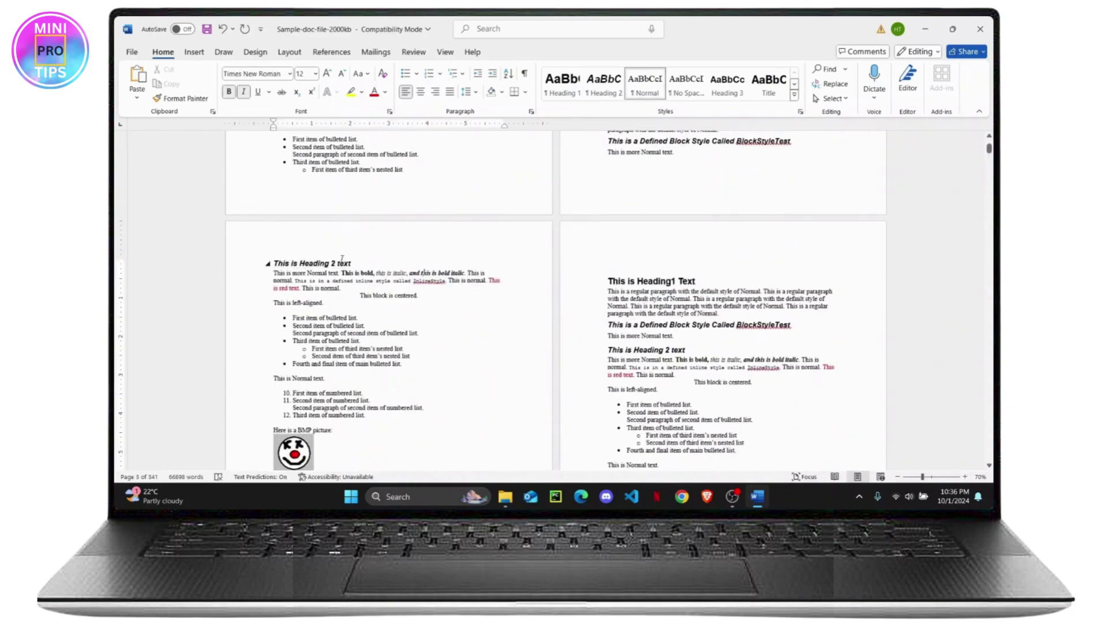
{"action": "left_click", "coordinate": [275, 255]}
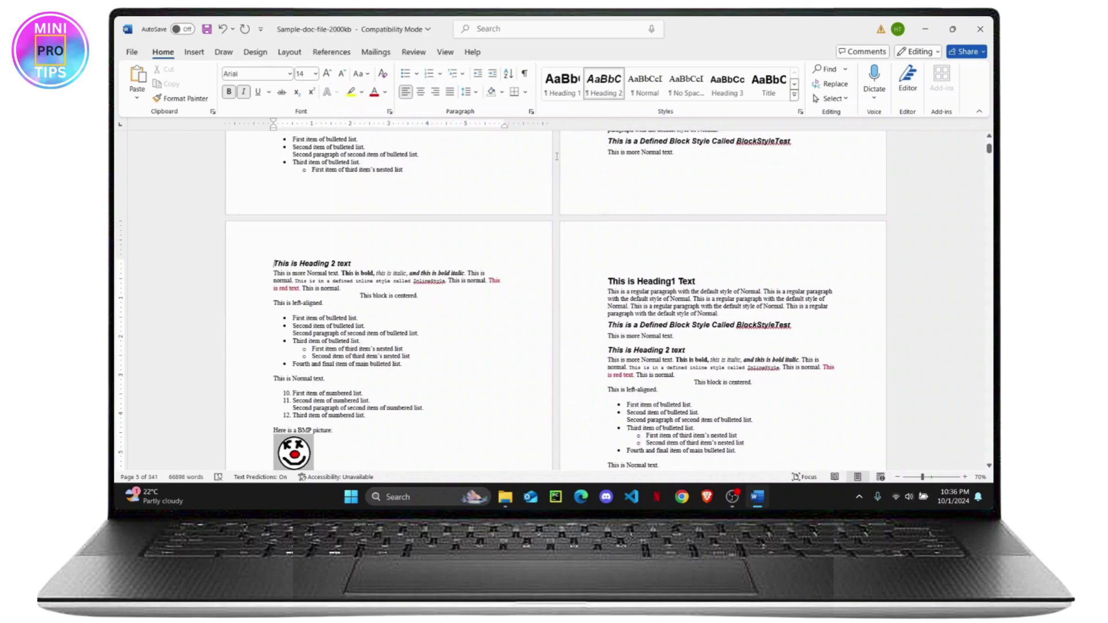
{"action": "key", "text": "ctrl+g"}
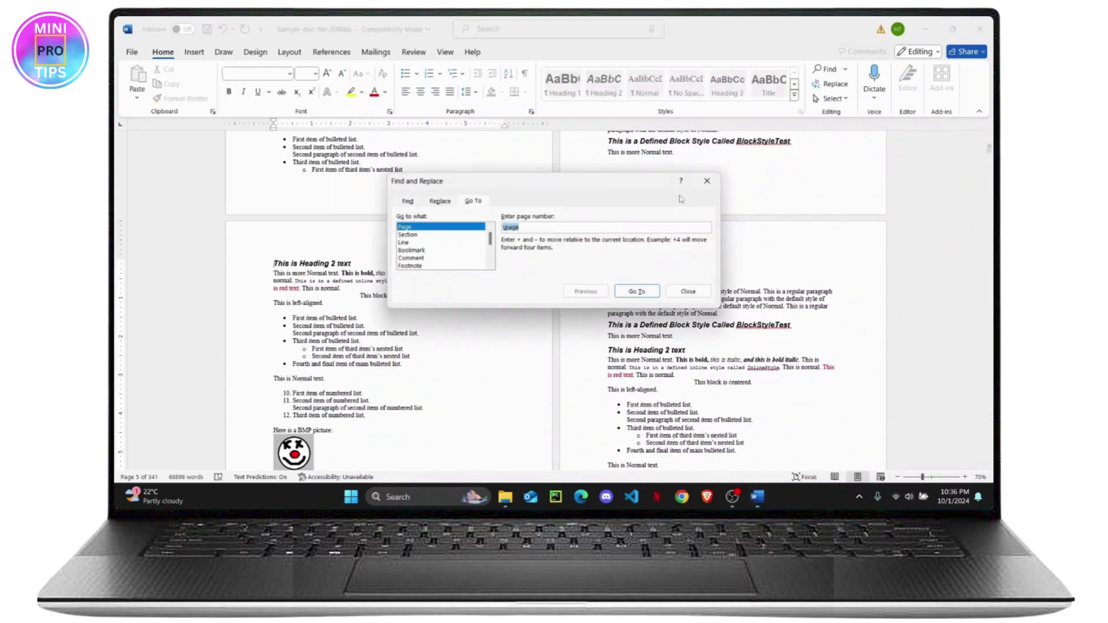
{"action": "left_click", "coordinate": [706, 182]}
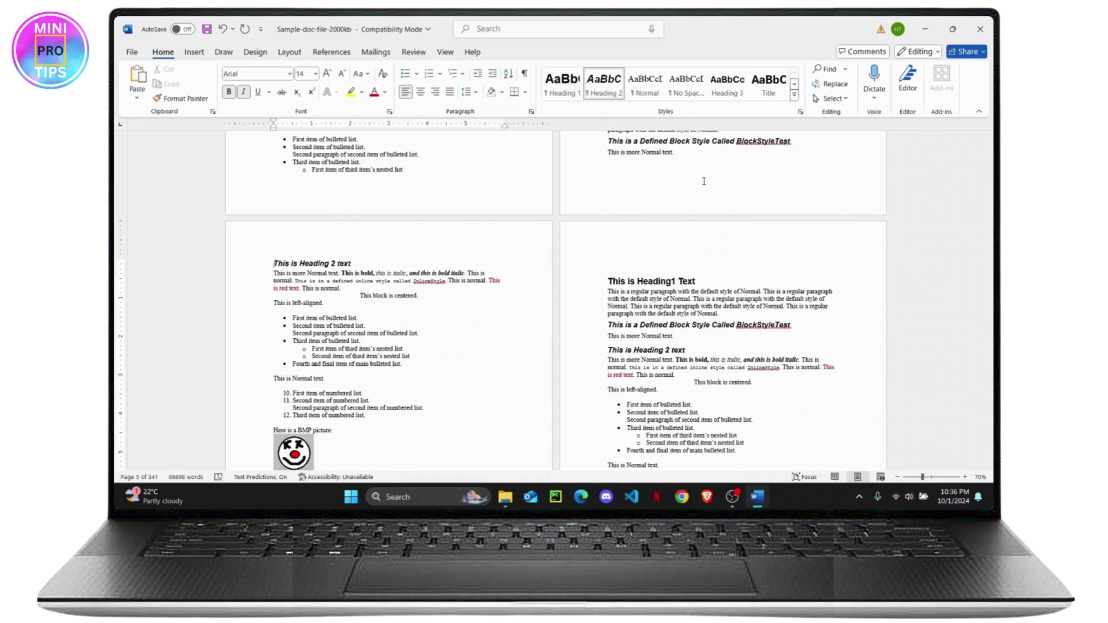
{"action": "key", "text": "ctrl+g"}
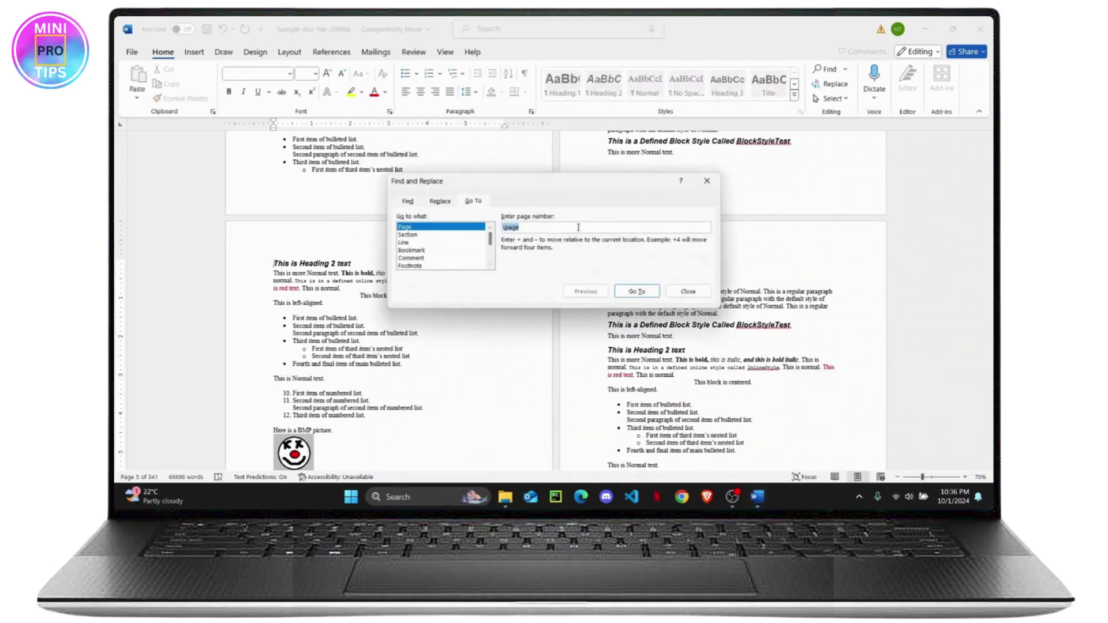
Dismiss the Go To prompt, jump to page 1 with Ctrl+Home and set the start at the first heading.
{"action": "left_click", "coordinate": [706, 182]}
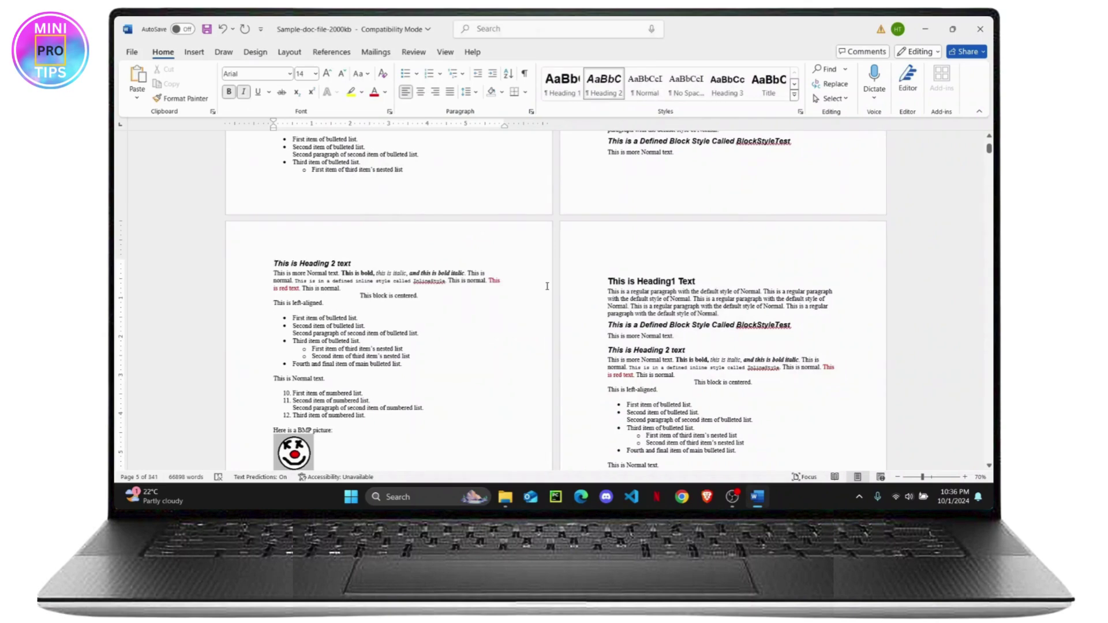
{"action": "scroll", "coordinate": [550, 259], "scroll_direction": "down", "scroll_amount": 2}
{"action": "scroll", "coordinate": [556, 225], "scroll_direction": "down", "scroll_amount": 2}
{"action": "scroll", "coordinate": [563, 182], "scroll_direction": "down", "scroll_amount": 2}
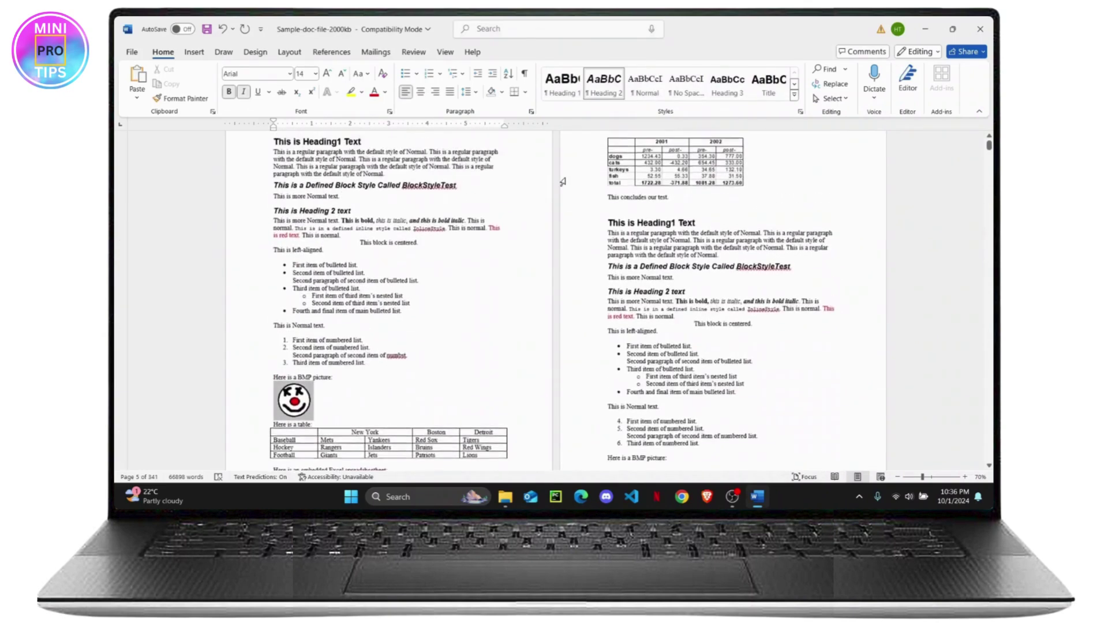
{"action": "key", "text": "ctrl+Home"}
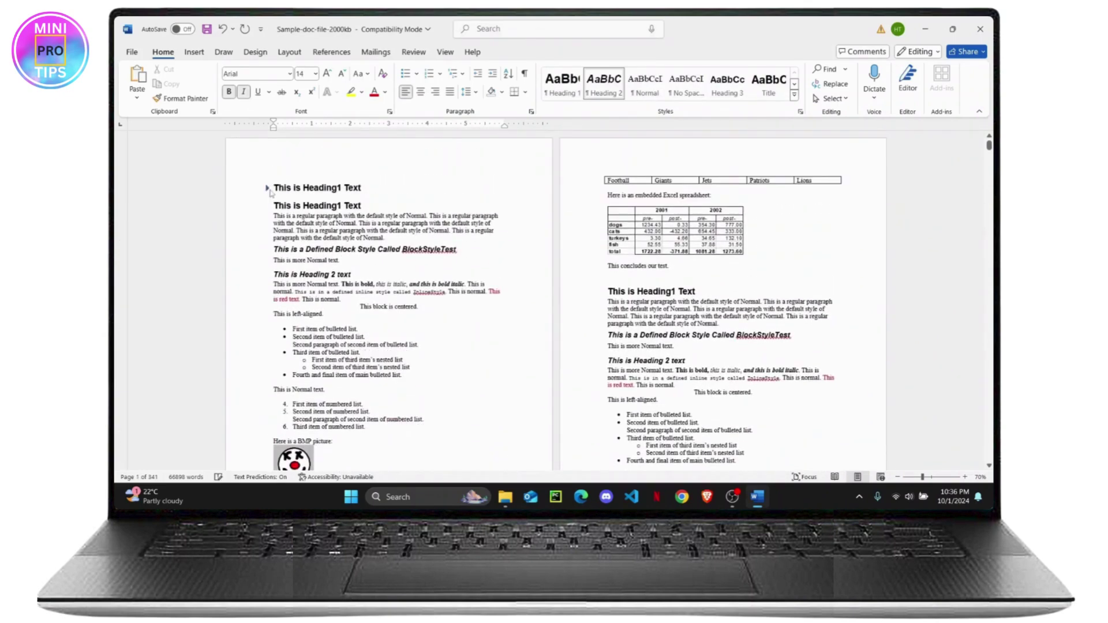
{"action": "left_click", "coordinate": [268, 189]}
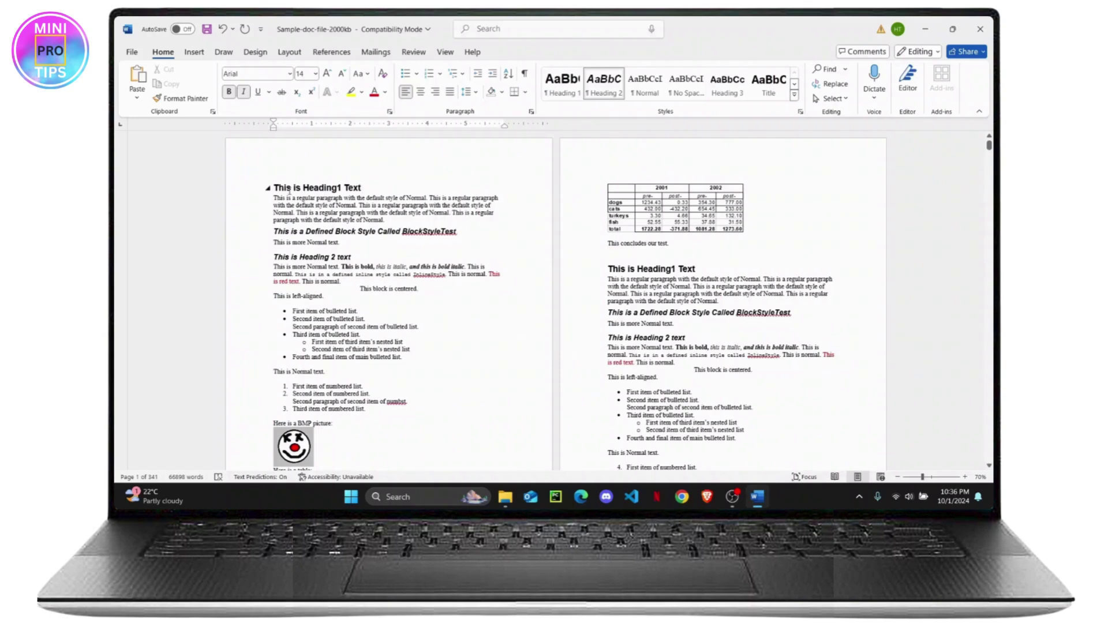
{"action": "left_click", "coordinate": [275, 187]}
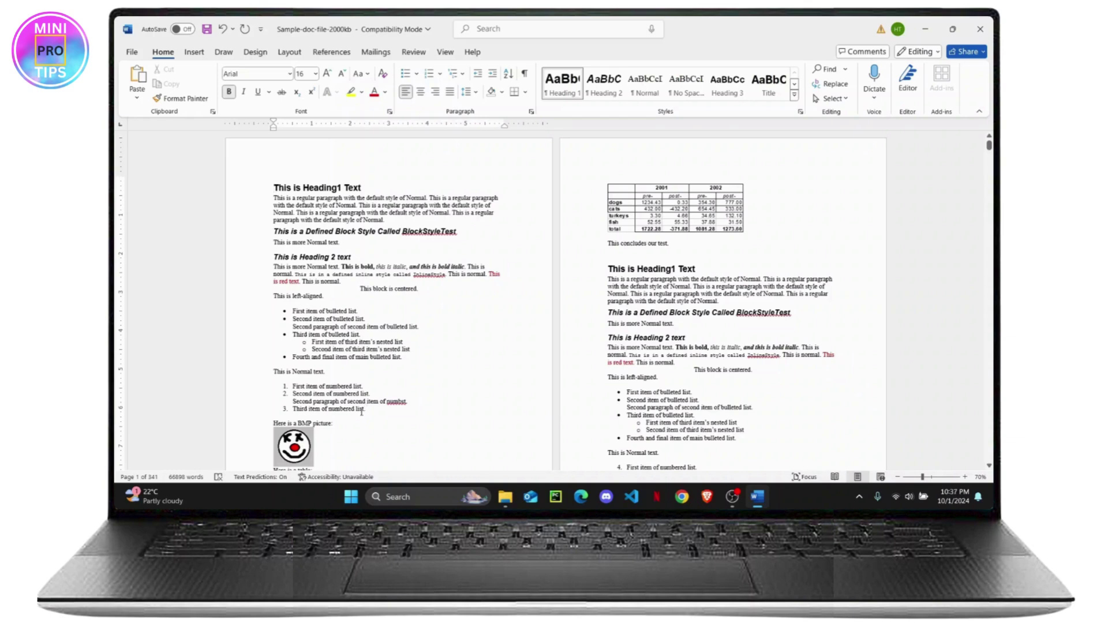
{"action": "key", "text": "ctrl+shift+Home"}
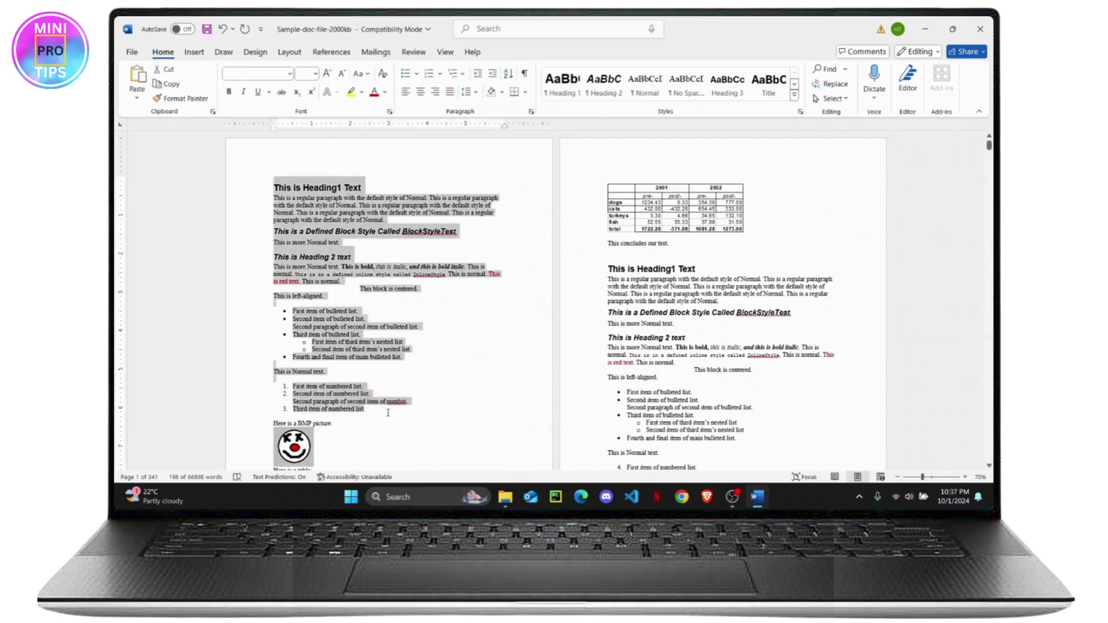
{"action": "right_click", "coordinate": [388, 413]}
{"action": "left_click", "coordinate": [363, 346]}
{"action": "scroll", "coordinate": [349, 321], "scroll_direction": "down", "scroll_amount": 10}
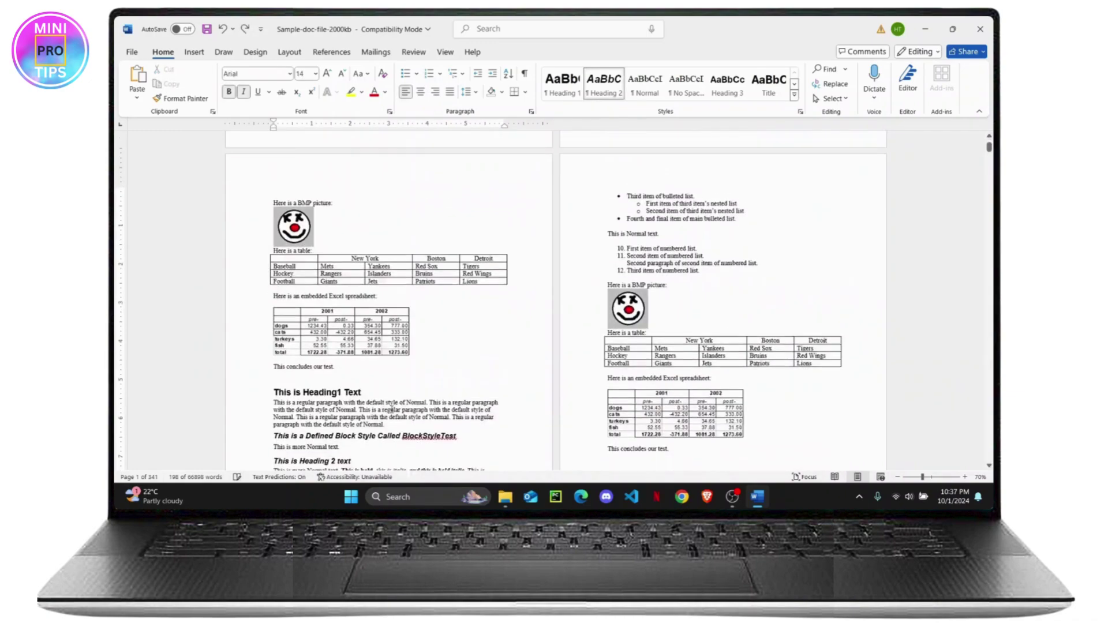
{"action": "scroll", "coordinate": [549, 306], "scroll_direction": "up", "scroll_amount": 2}
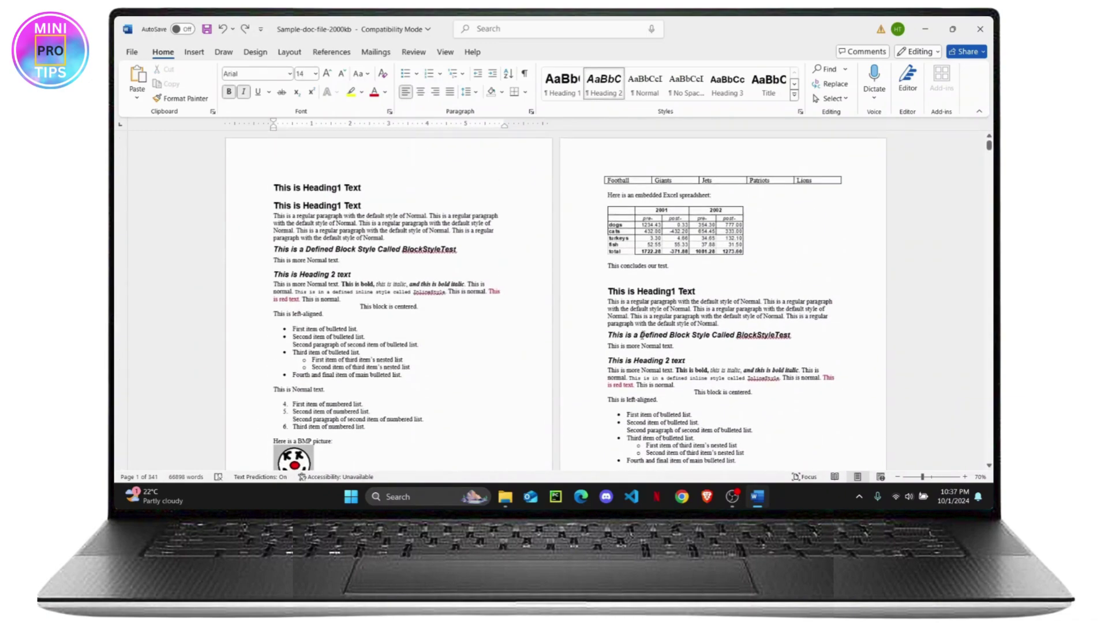
{"action": "scroll", "coordinate": [613, 334], "scroll_direction": "down", "scroll_amount": 3}
{"action": "scroll", "coordinate": [613, 334], "scroll_direction": "up", "scroll_amount": 2}
{"action": "scroll", "coordinate": [613, 334], "scroll_direction": "up", "scroll_amount": 1}
{"action": "left_click", "coordinate": [274, 187]}
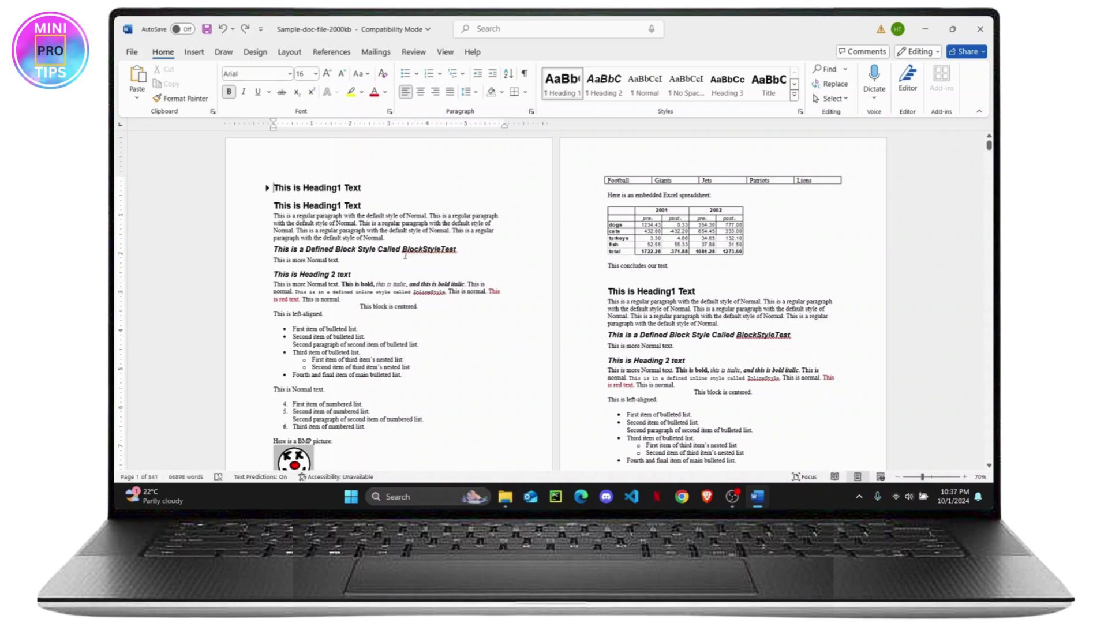
Extend the selection through page 300 via Go To and delete it, leaving 40 pages.
{"action": "key", "text": "ctrl+g"}
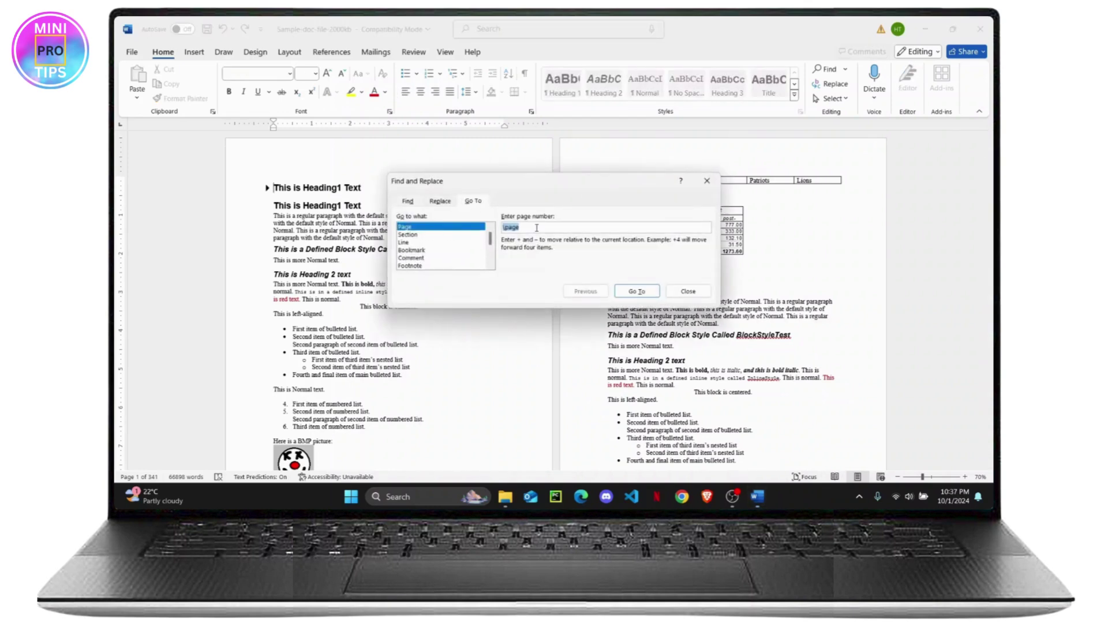
{"action": "type", "text": "\\page"}
{"action": "left_click_drag", "start_coordinate": [522, 228], "coordinate": [501, 228]}
{"action": "type", "text": "300"}
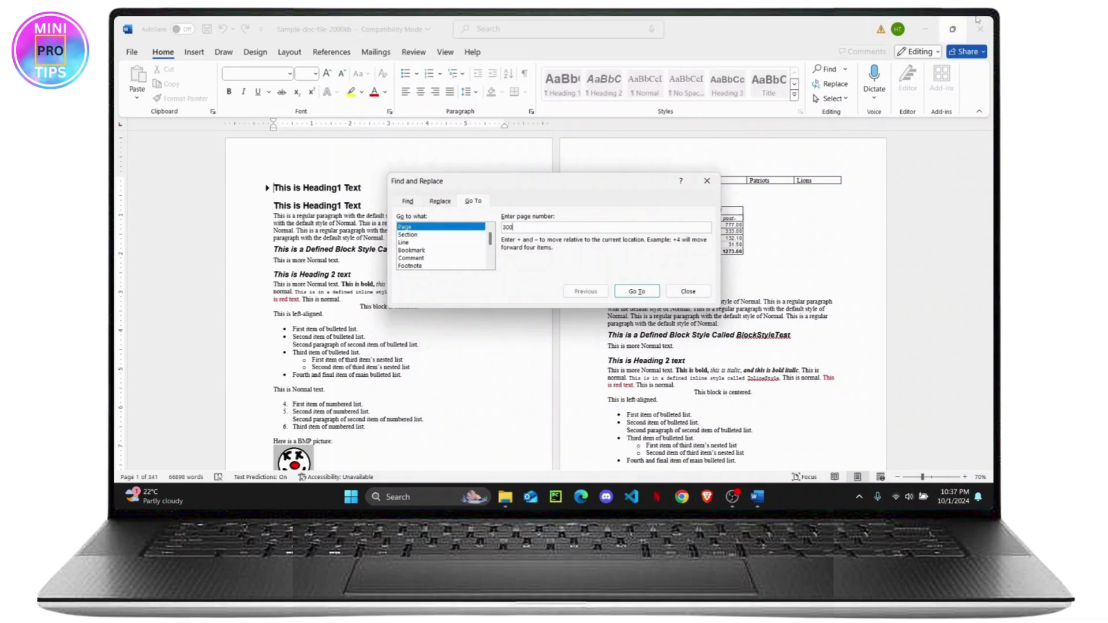
{"action": "left_click", "coordinate": [643, 291]}
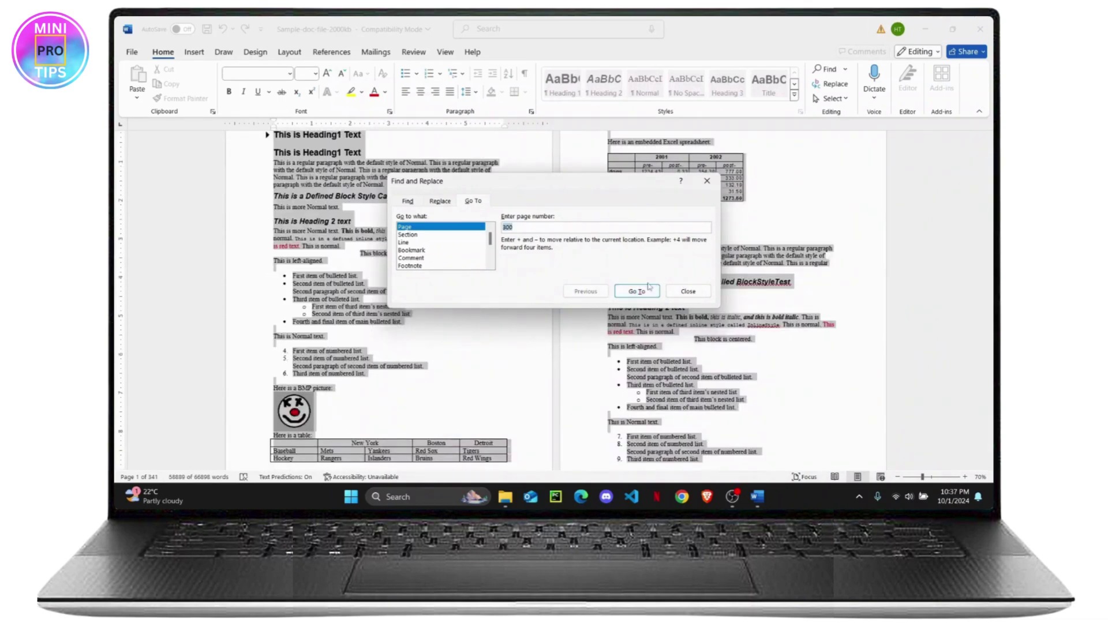
{"action": "left_click", "coordinate": [690, 292]}
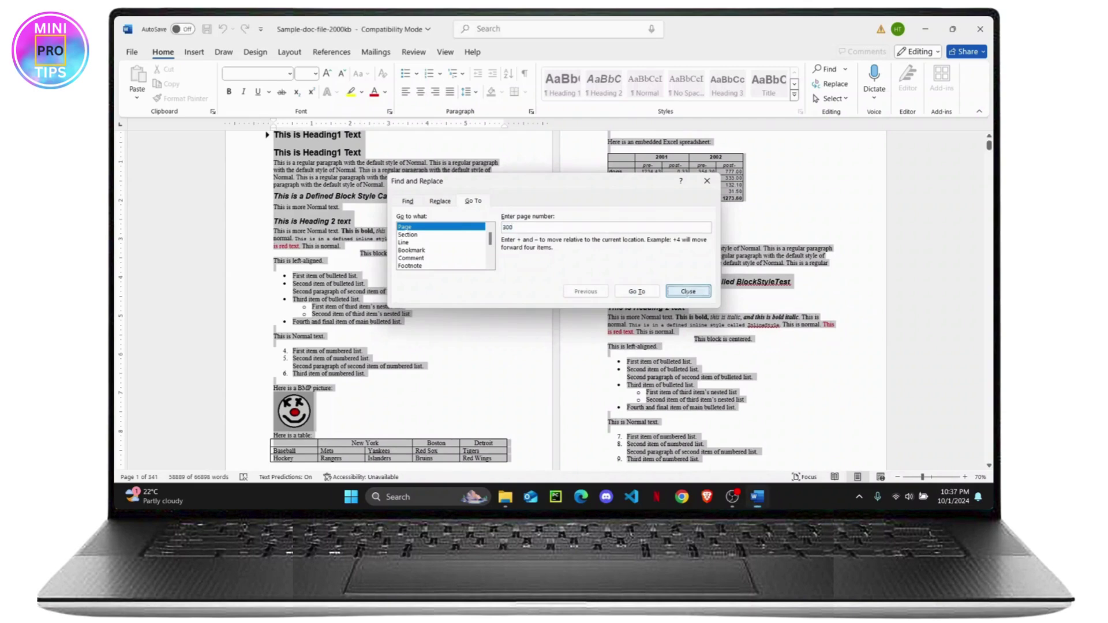
{"action": "left_click", "coordinate": [583, 369]}
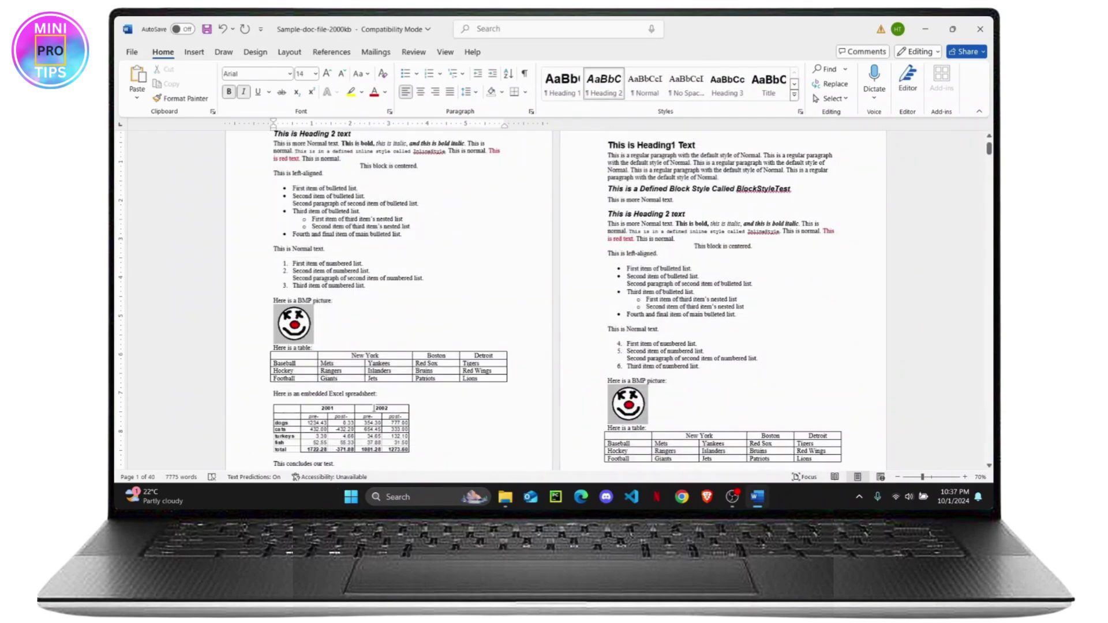
{"action": "scroll", "coordinate": [248, 453], "scroll_direction": "down", "scroll_amount": 5}
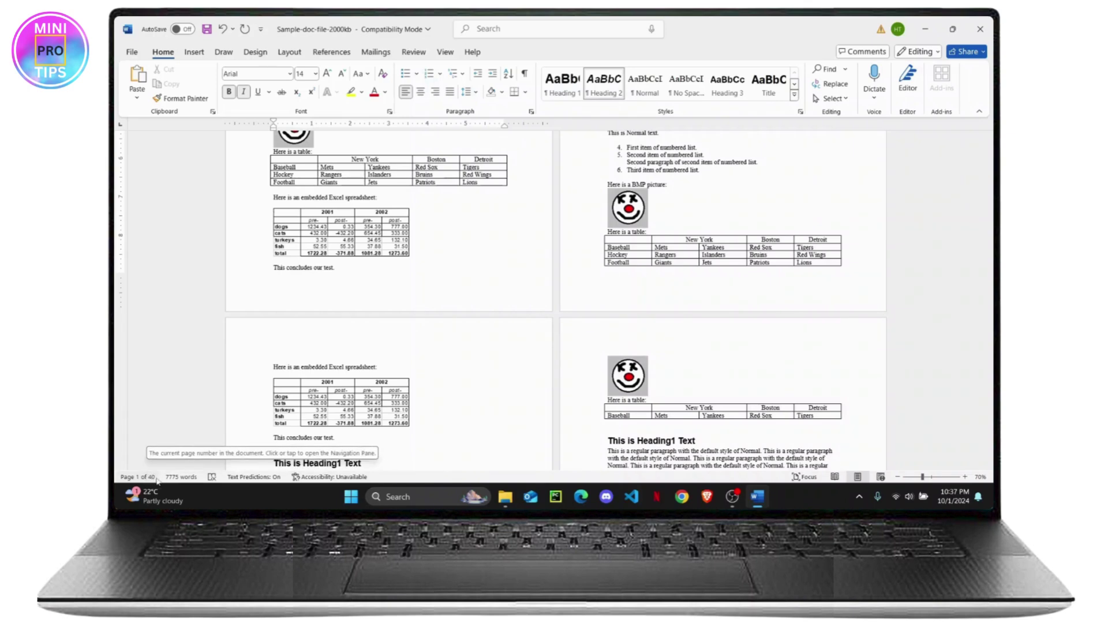
Show the Navigation pane's page thumbnails for the remaining 40 pages.
{"action": "left_click", "coordinate": [141, 477]}
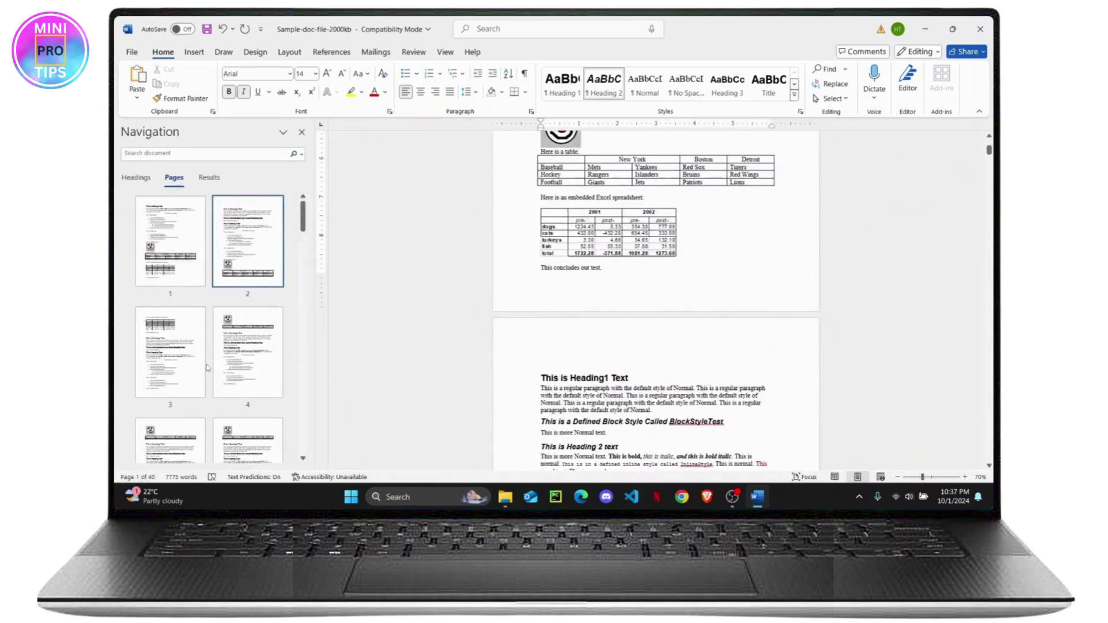
{"action": "scroll", "coordinate": [206, 368], "scroll_direction": "down", "scroll_amount": 3}
{"action": "scroll", "coordinate": [206, 368], "scroll_direction": "down", "scroll_amount": 3}
{"action": "scroll", "coordinate": [206, 368], "scroll_direction": "down", "scroll_amount": 3}
{"action": "scroll", "coordinate": [207, 368], "scroll_direction": "down", "scroll_amount": 3}
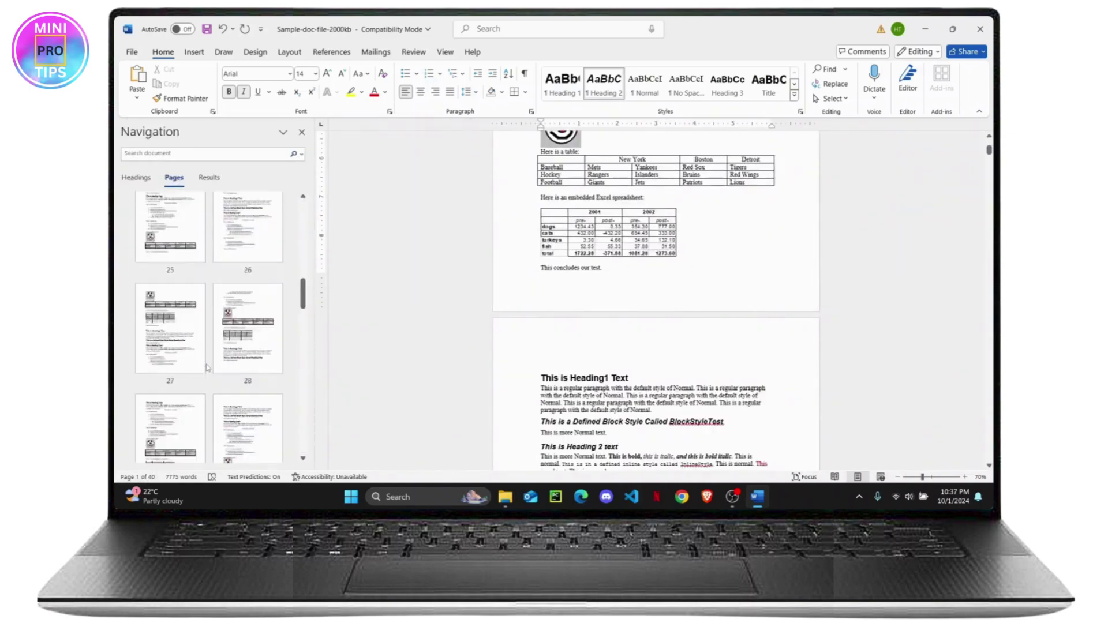
{"action": "scroll", "coordinate": [206, 369], "scroll_direction": "up", "scroll_amount": 8}
{"action": "scroll", "coordinate": [206, 368], "scroll_direction": "up", "scroll_amount": 4}
{"action": "scroll", "coordinate": [422, 314], "scroll_direction": "up", "scroll_amount": 5}
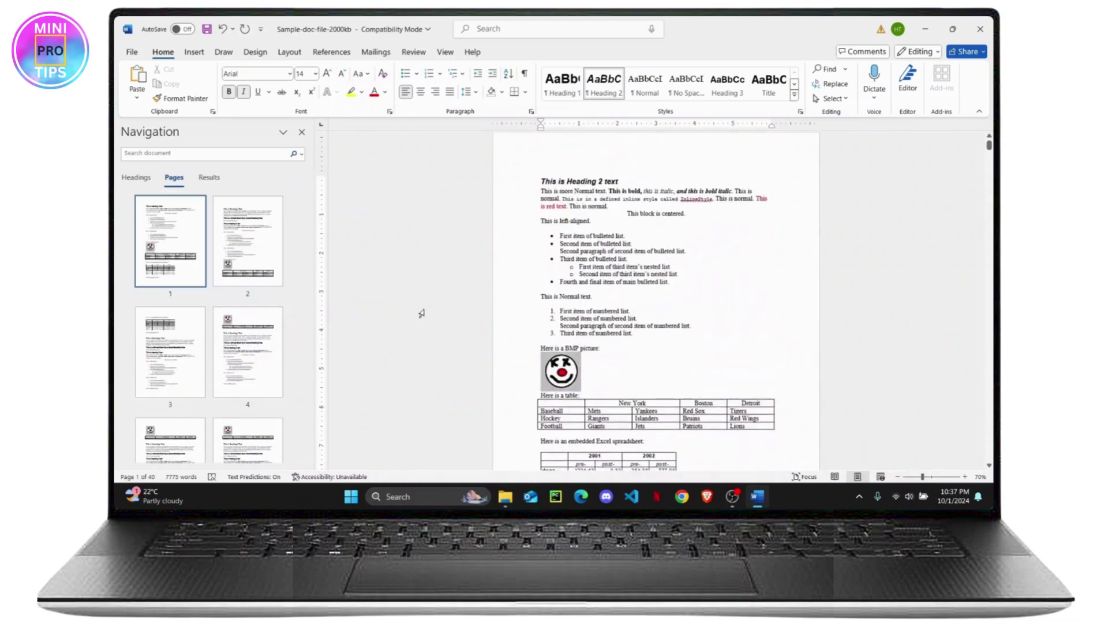